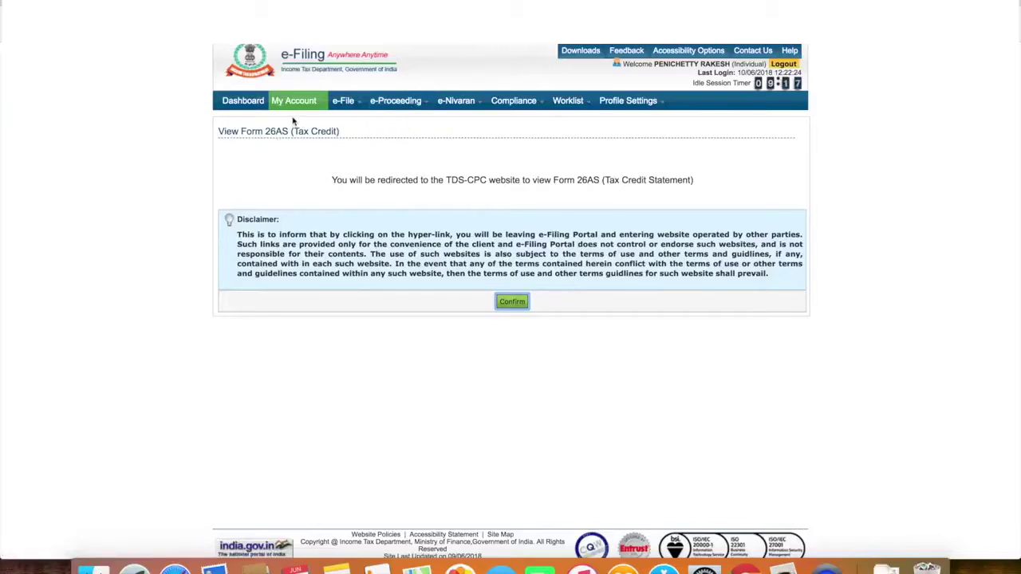
Go back to the e-Filing dashboard and show the My Account options, including Form 26AS
click(229, 104)
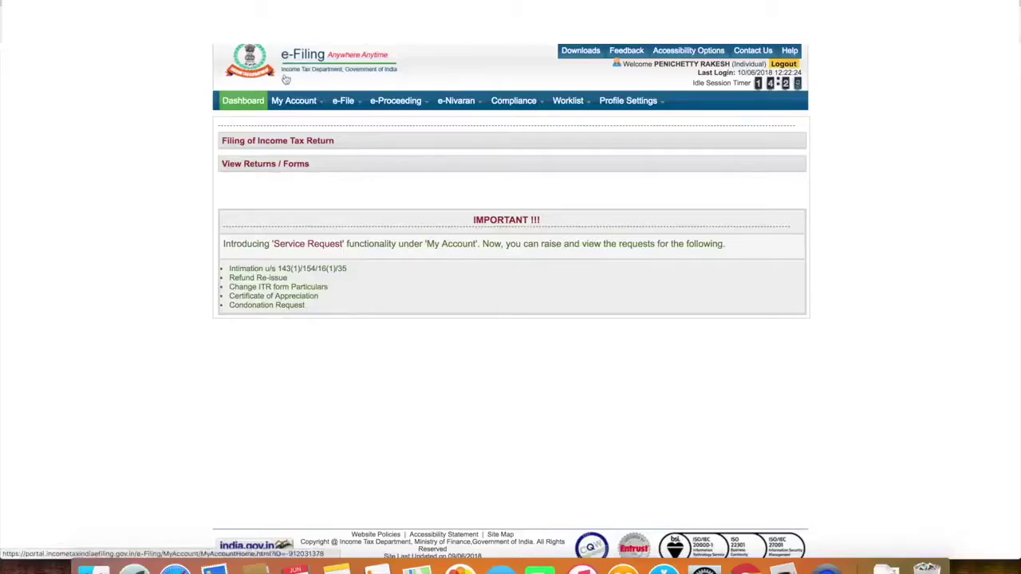
mouse_move(294, 100)
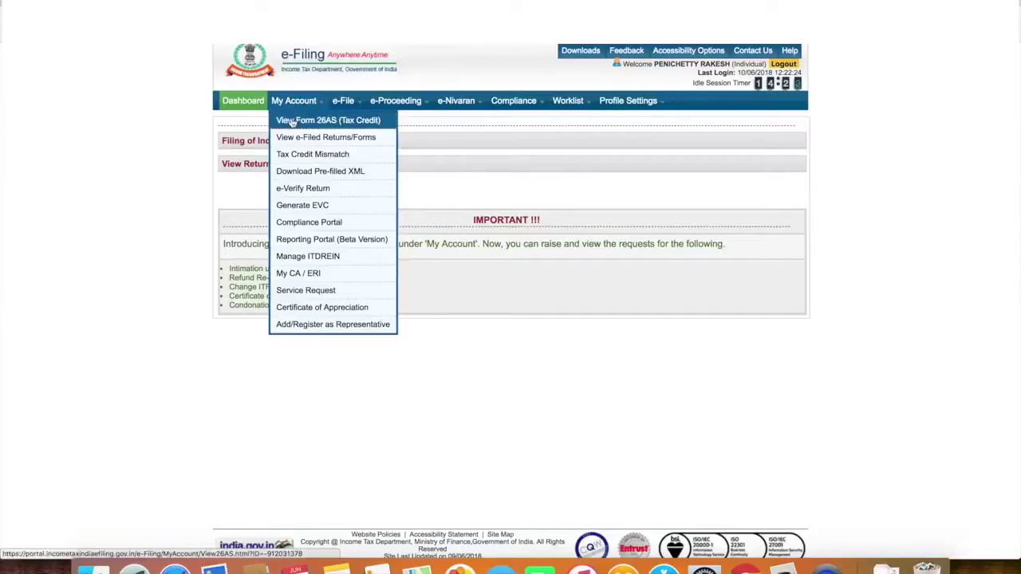
Choose View Form 26AS (Tax Credit), confirm the TRACES redirect and accept the Form 16/16A terms
click(297, 124)
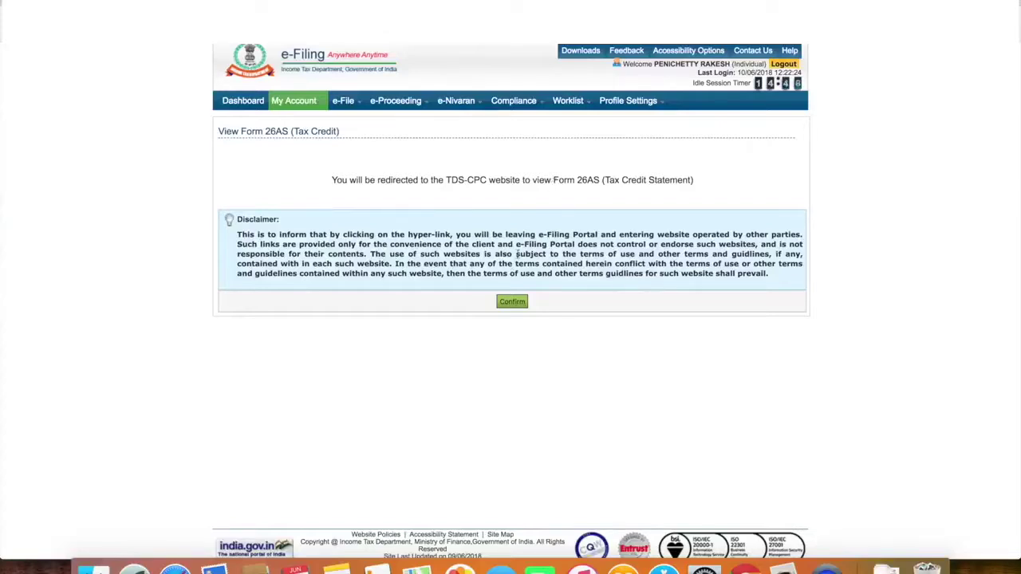
click(511, 301)
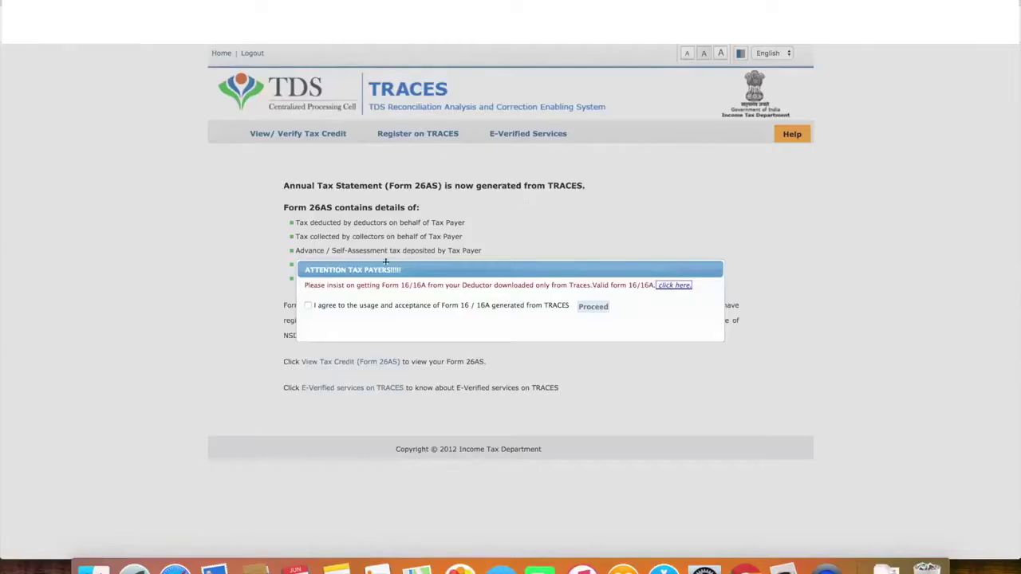
click(308, 307)
click(593, 306)
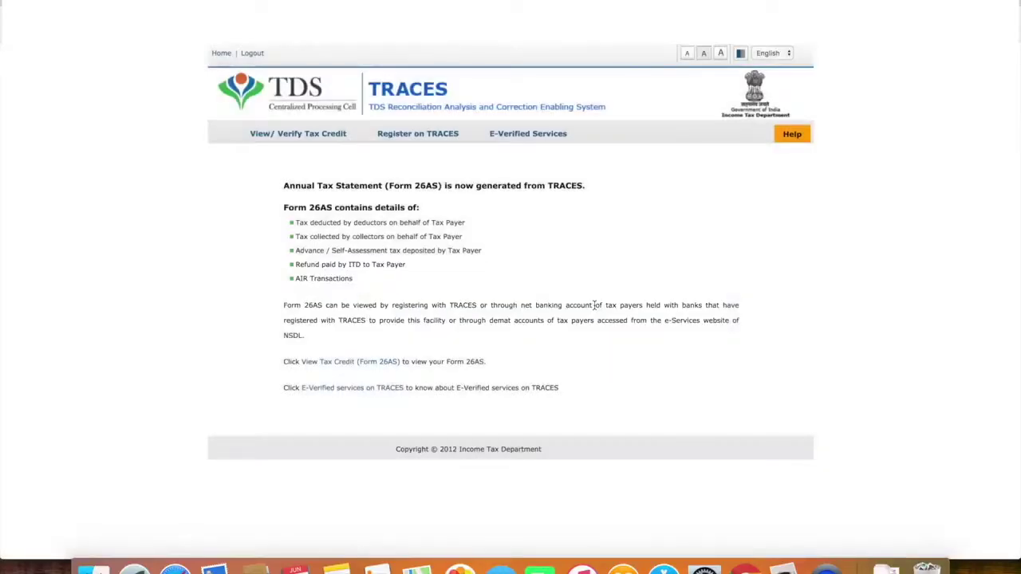
click(355, 363)
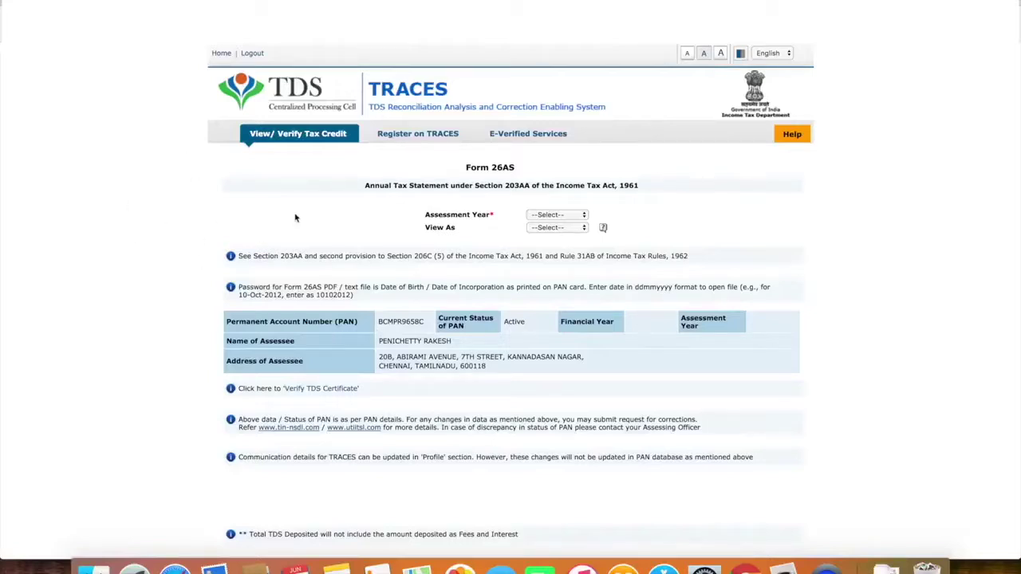
Select assessment year 2018-19 for Form 26AS and review the View As format options
click(539, 215)
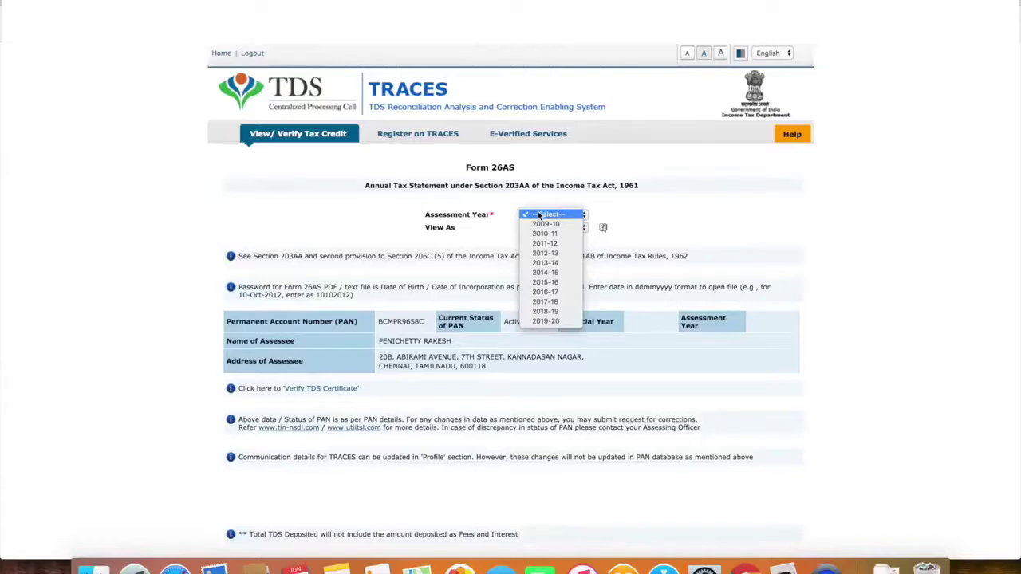
click(536, 312)
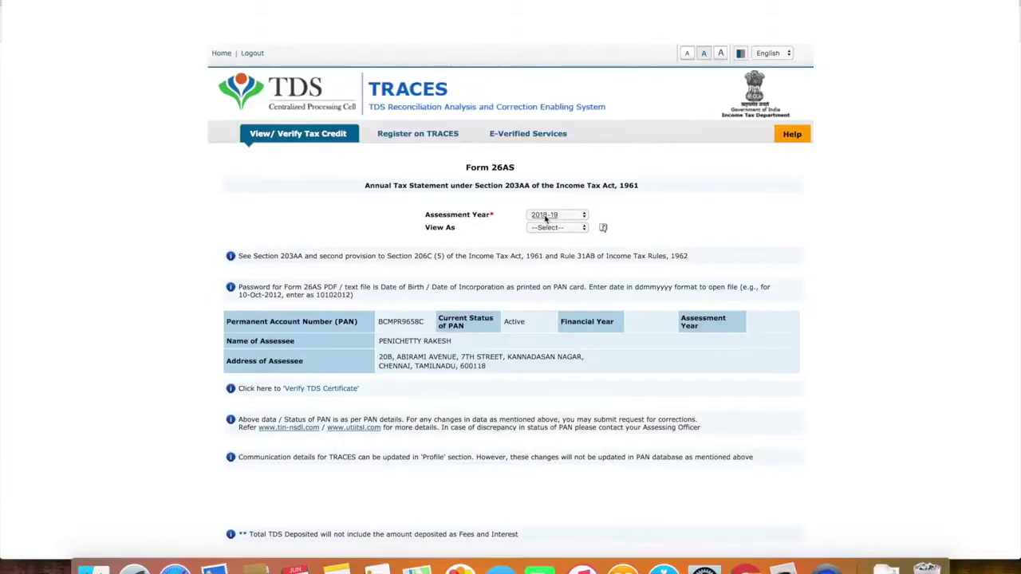
click(549, 231)
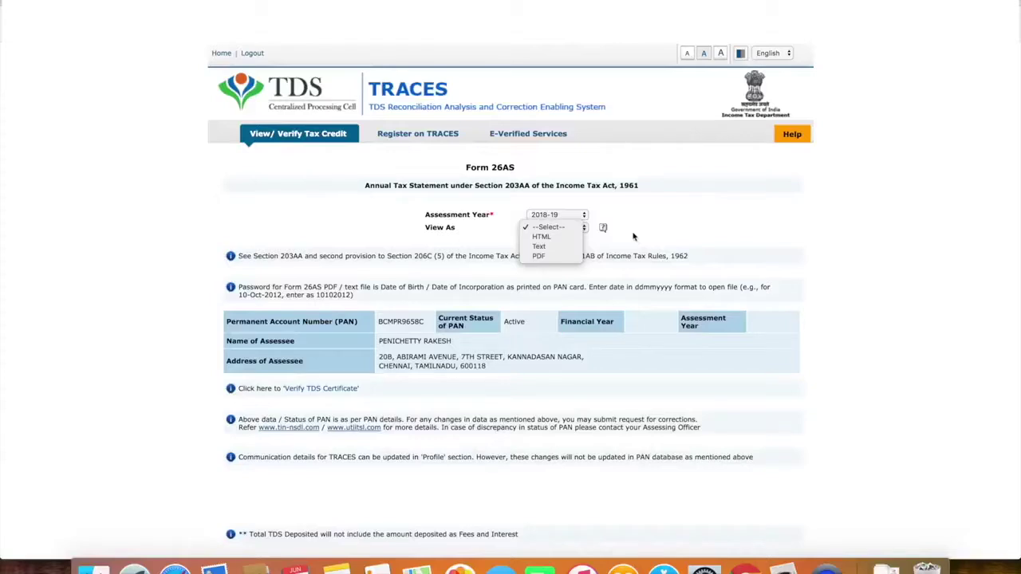
click(549, 227)
mouse_move(603, 228)
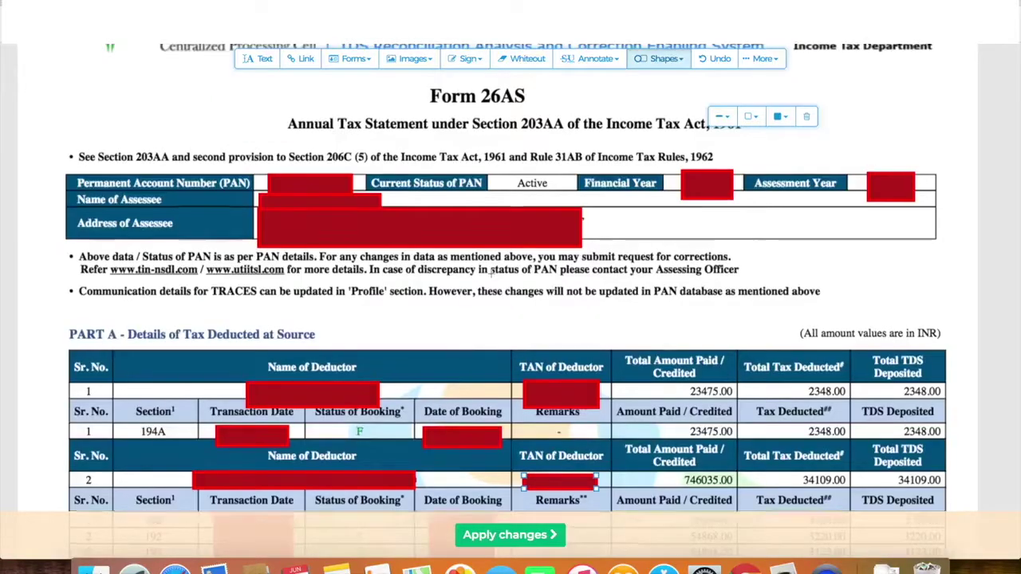
scroll(490, 263, up, 5)
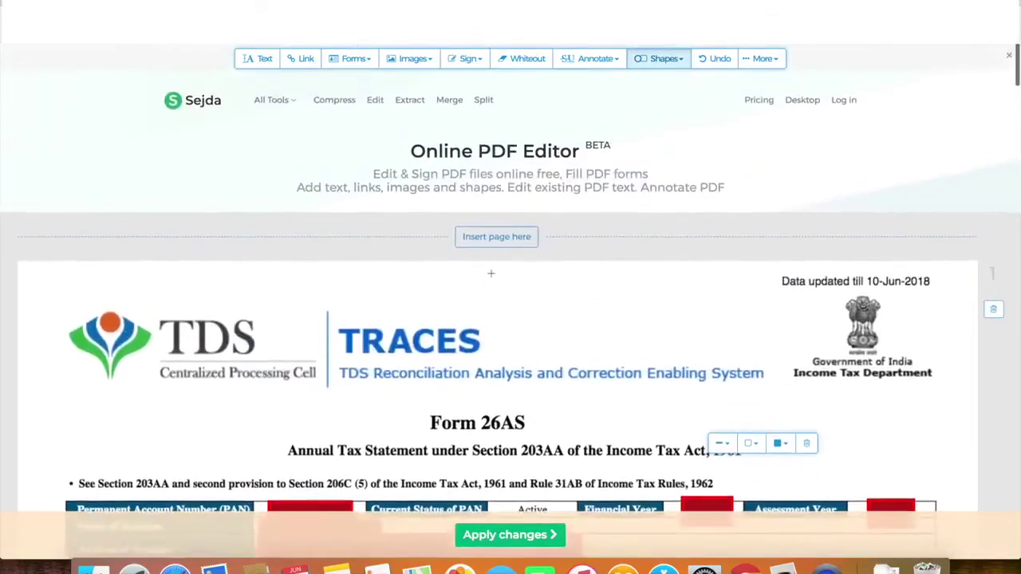
Scroll the redacted Form 26AS to the Part A TDS rows and select the transaction-date mask
scroll(490, 271, up, 1)
scroll(561, 397, down, 3)
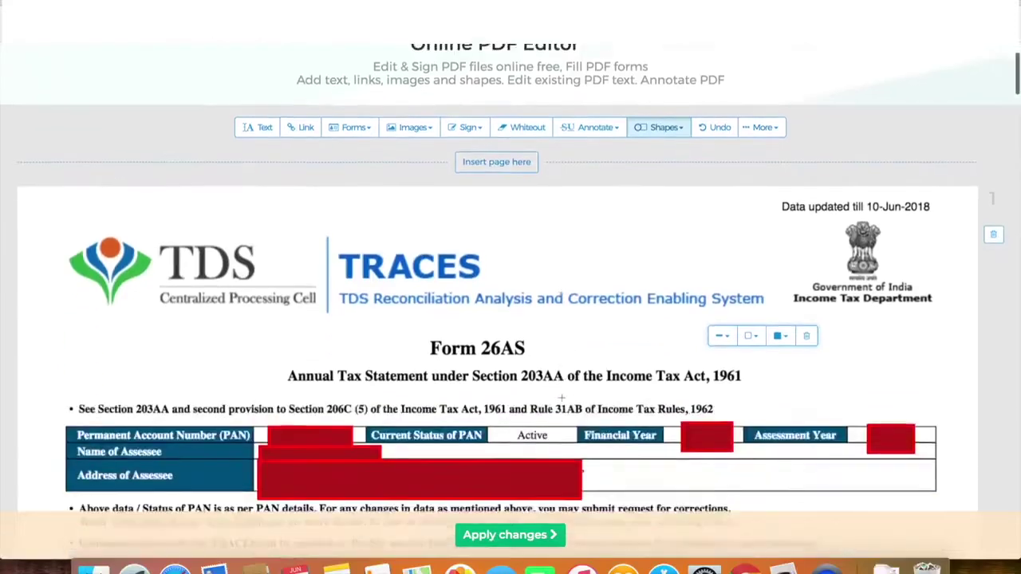
scroll(561, 397, down, 1)
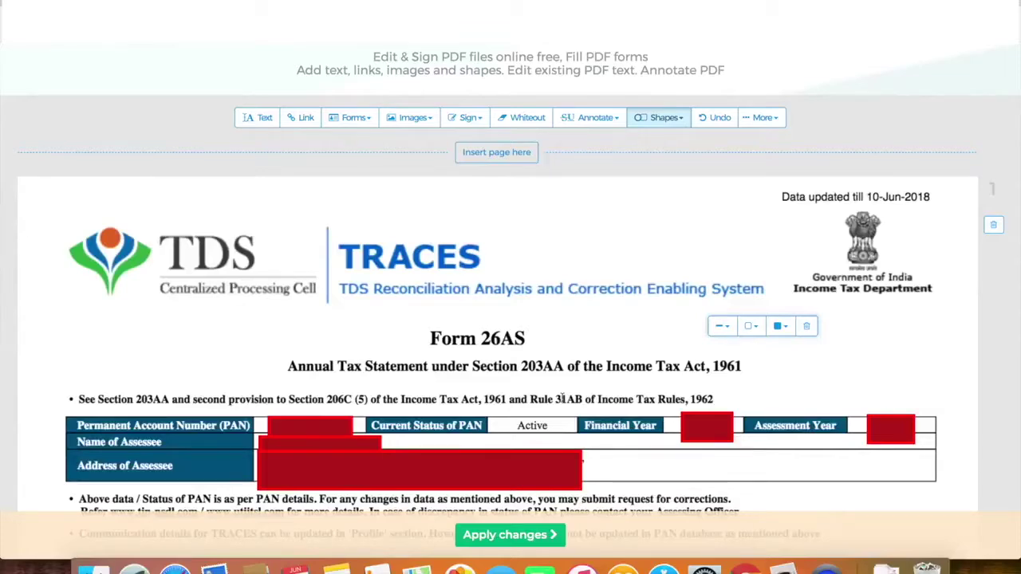
scroll(562, 397, down, 5)
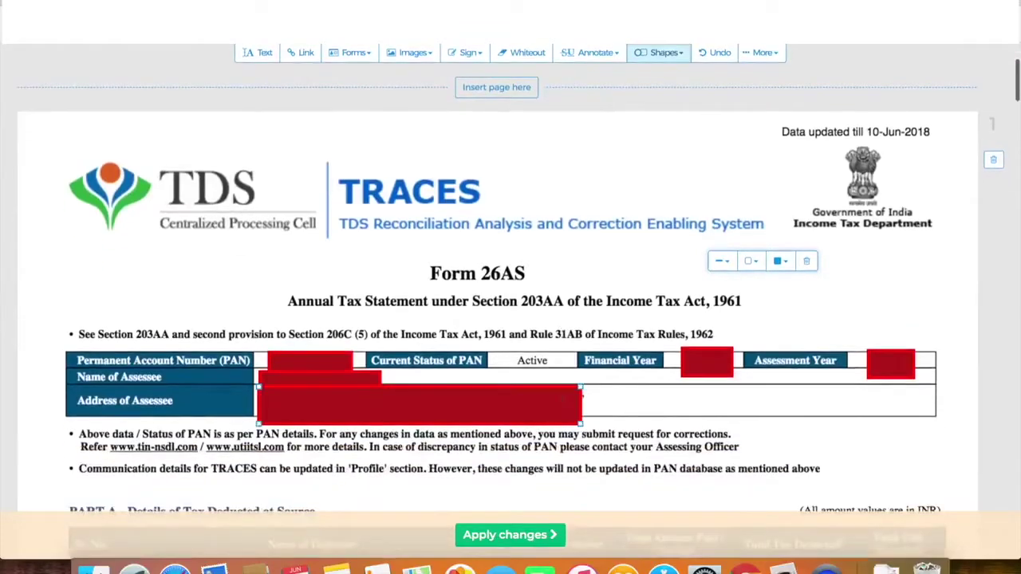
scroll(563, 399, down, 5)
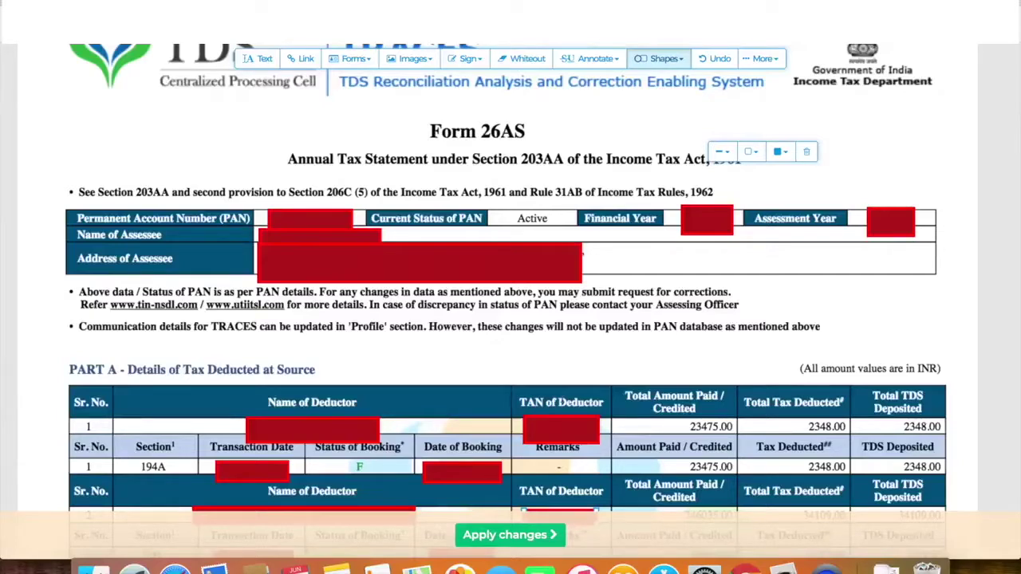
scroll(561, 399, down, 2)
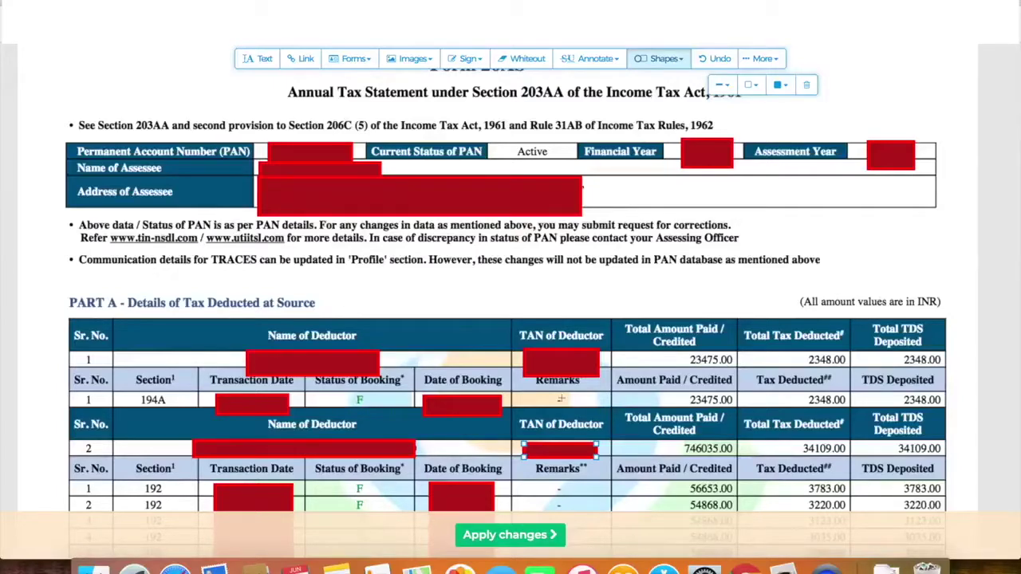
scroll(560, 399, down, 5)
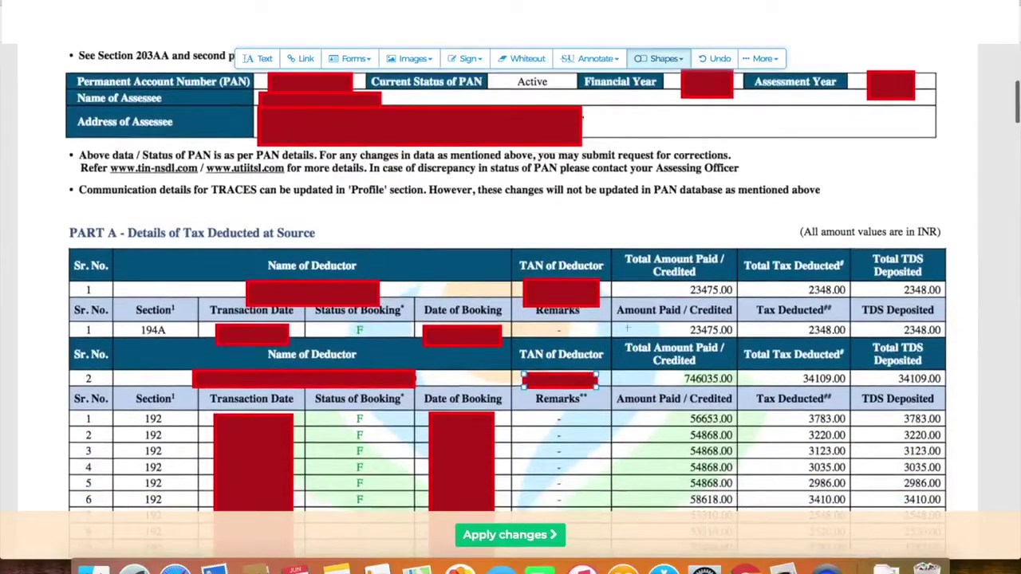
scroll(332, 320, down, 1)
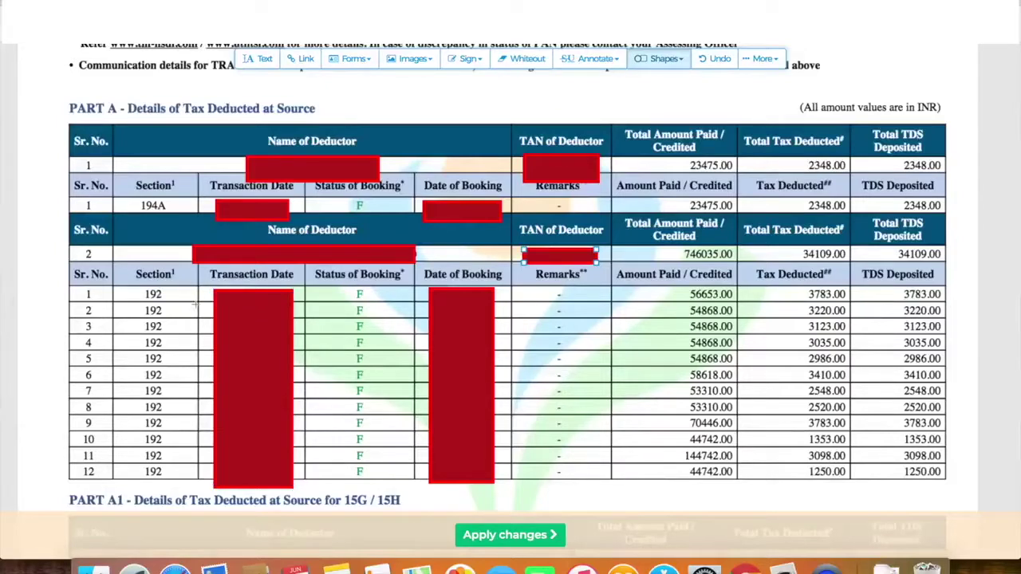
click(274, 317)
key(Escape)
click(442, 292)
click(222, 201)
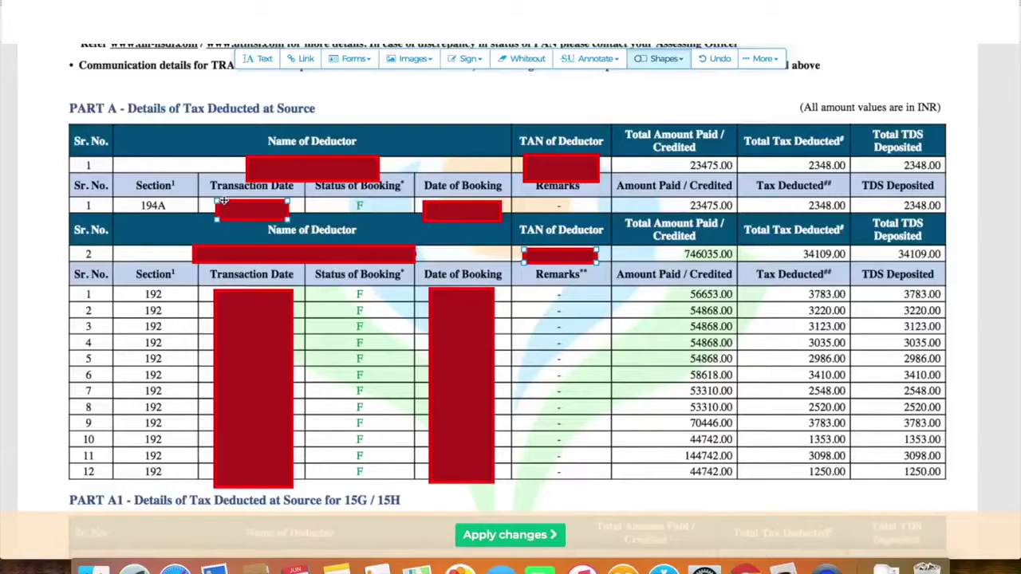